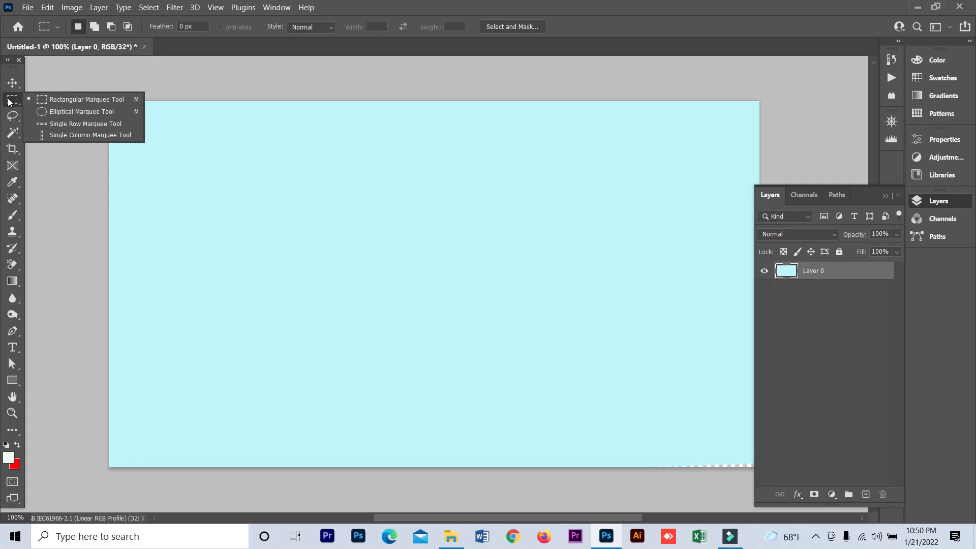
# Select a tall rectangle in the canvas's left part with the Rectangular Marquee Tool and copy it to a new layer
pyautogui.click(9, 101)
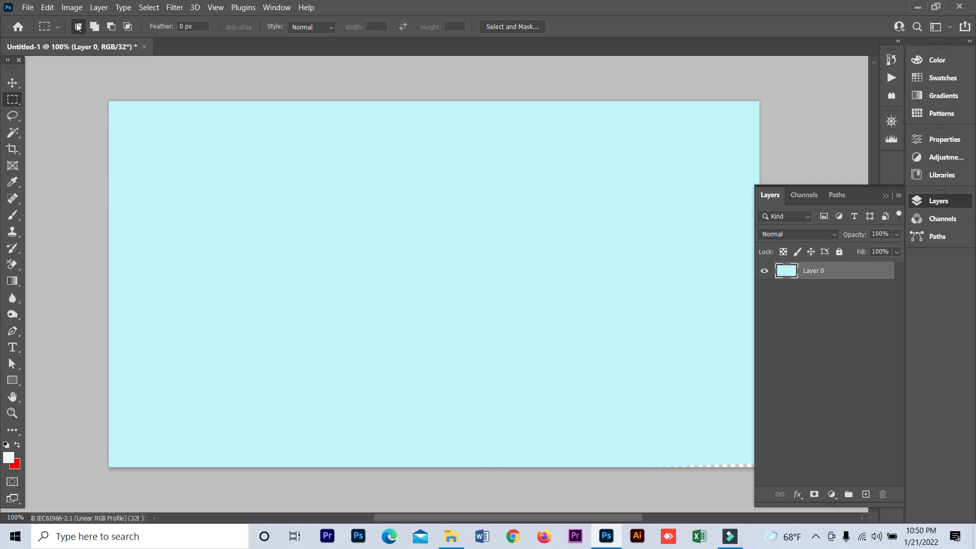
pyautogui.moveTo(176, 149); pyautogui.dragTo(265, 397)
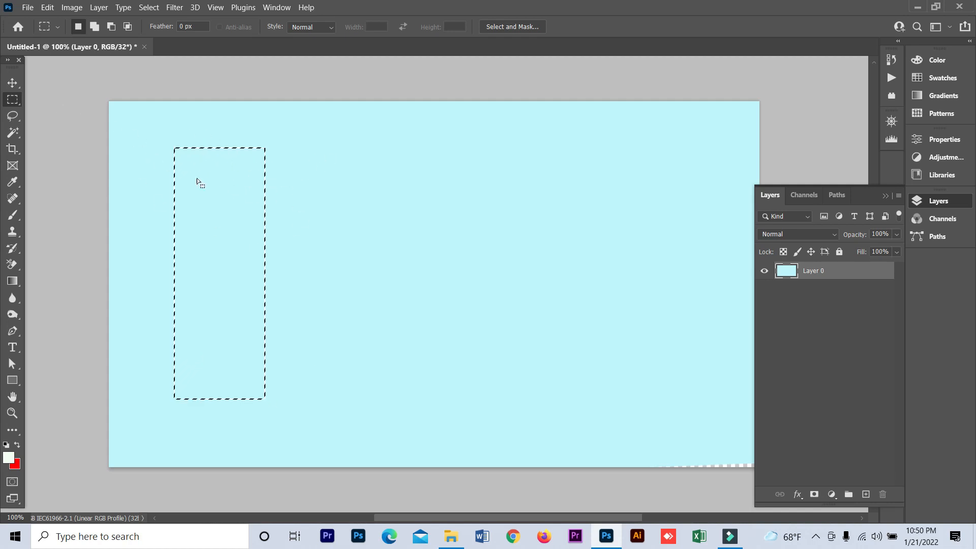
pyautogui.press('Delete')
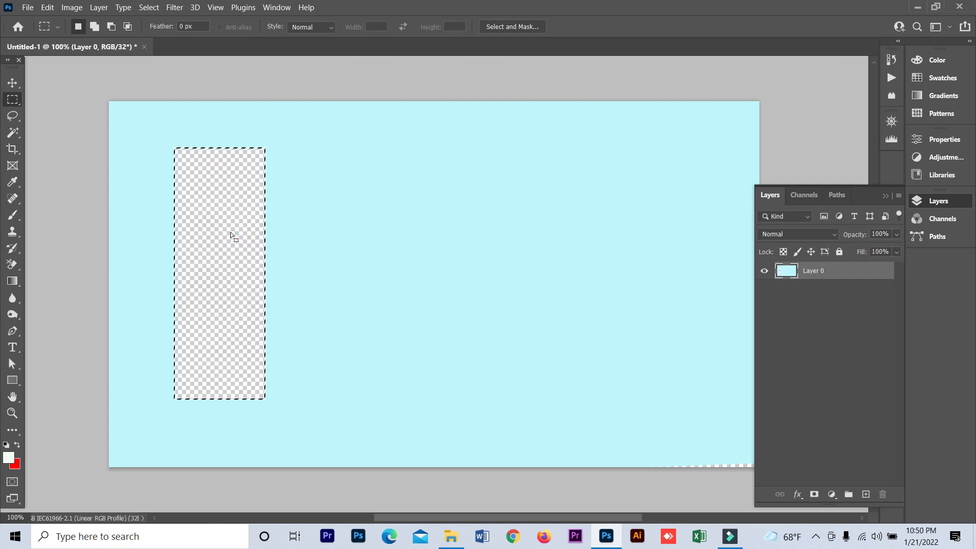
pyautogui.hotkey('ctrl', 'z')
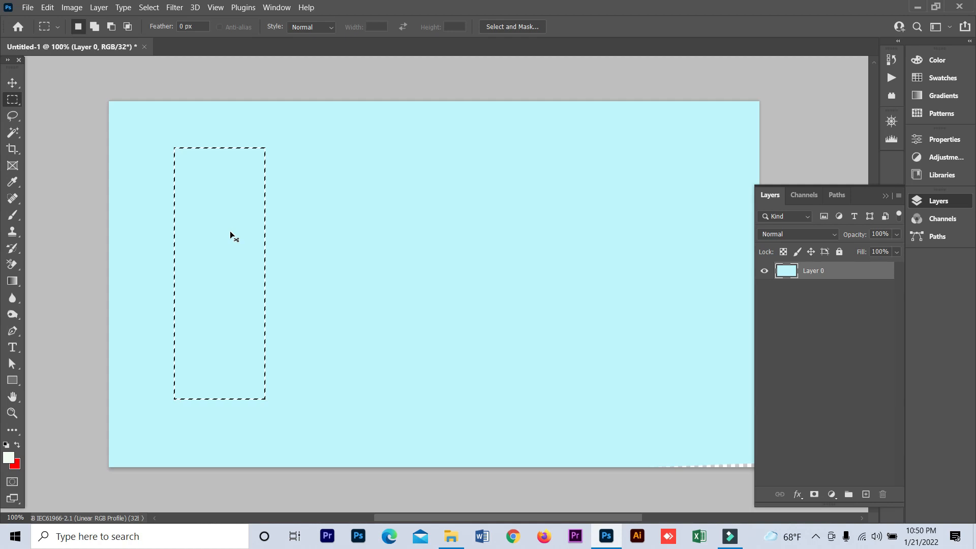
pyautogui.hotkey('ctrl', 'j')
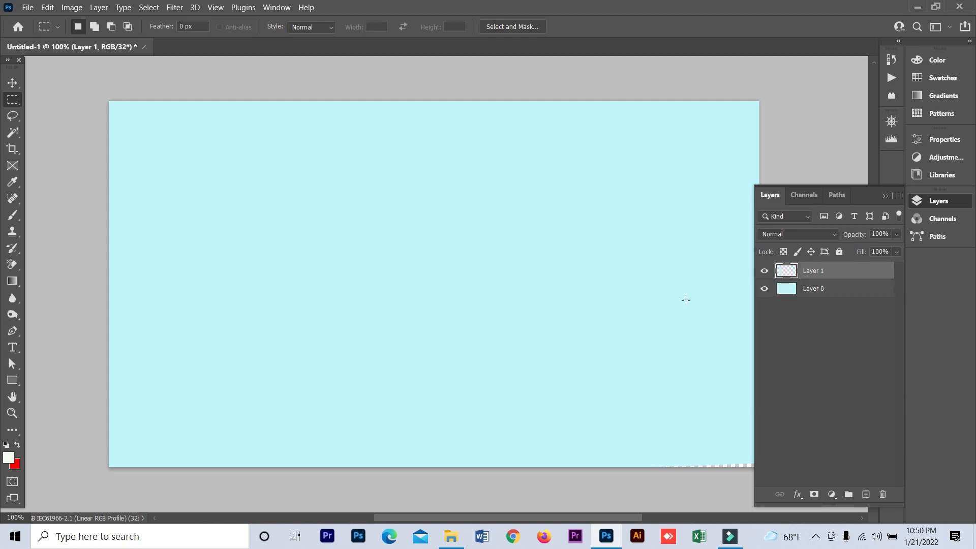
# Hide and show Layer 0 to examine the copied rectangle on Layer 1 by itself
pyautogui.click(764, 288)
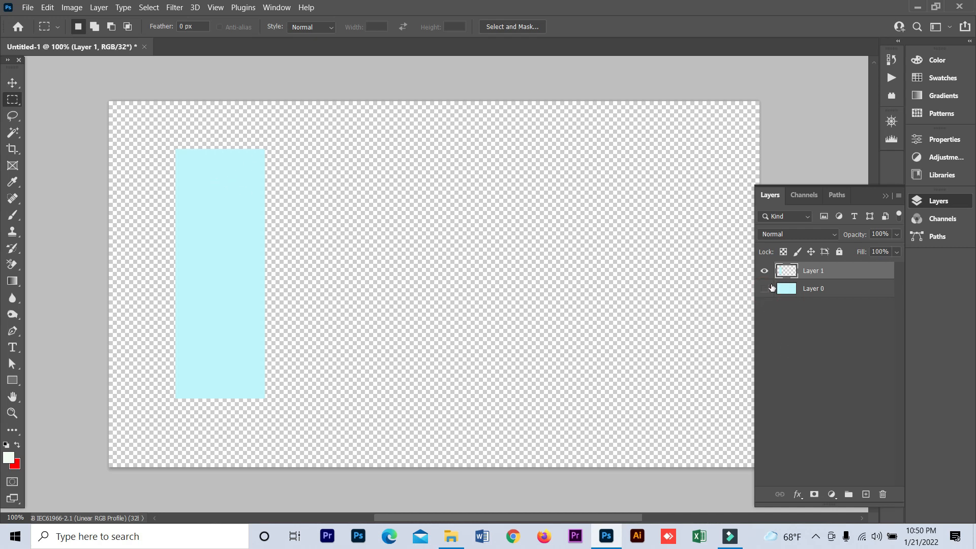
pyautogui.click(764, 289)
pyautogui.moveTo(283, 229); pyautogui.dragTo(233, 152)
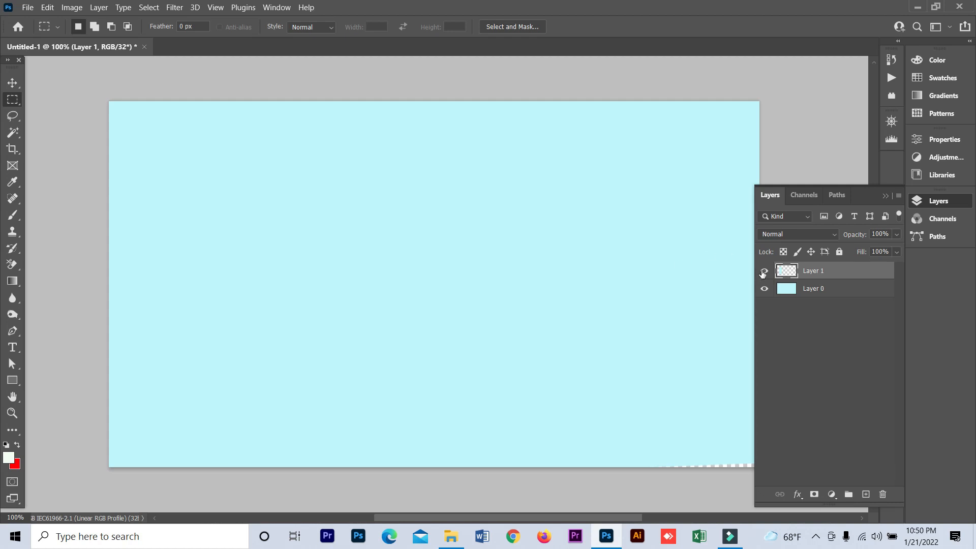
pyautogui.click(765, 289)
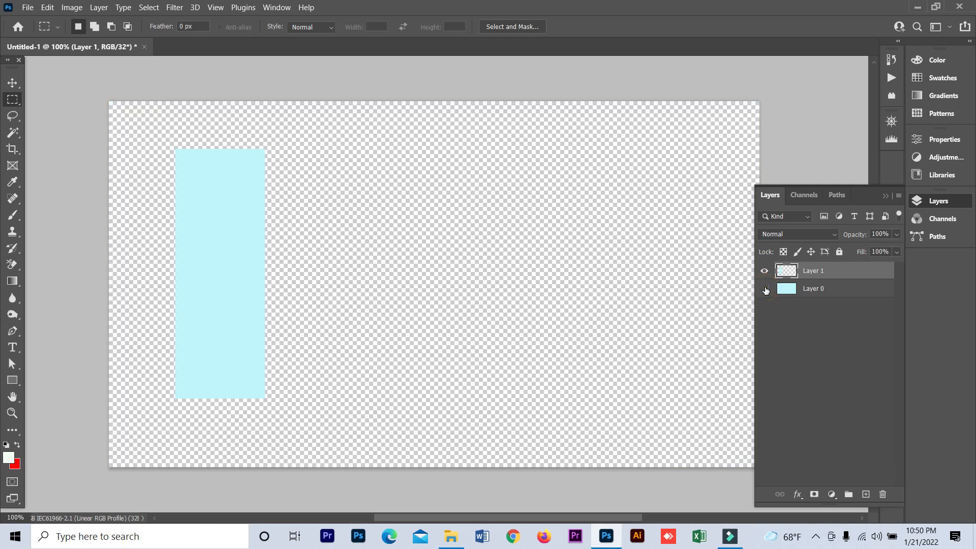
pyautogui.click(765, 288)
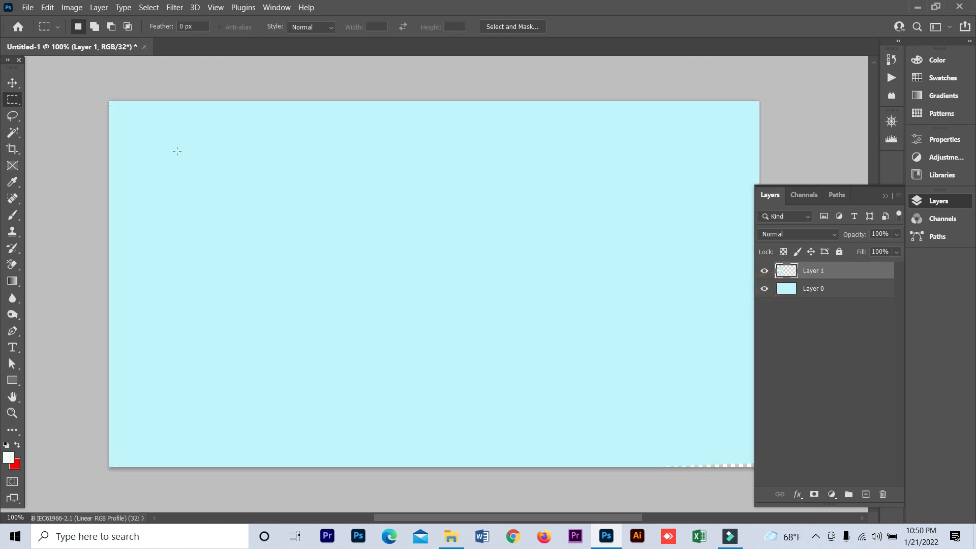
# Marquee-select a tall rectangle left of the canvas centre and add a shorter rectangle overlapping its right side
pyautogui.moveTo(255, 171); pyautogui.dragTo(324, 397)
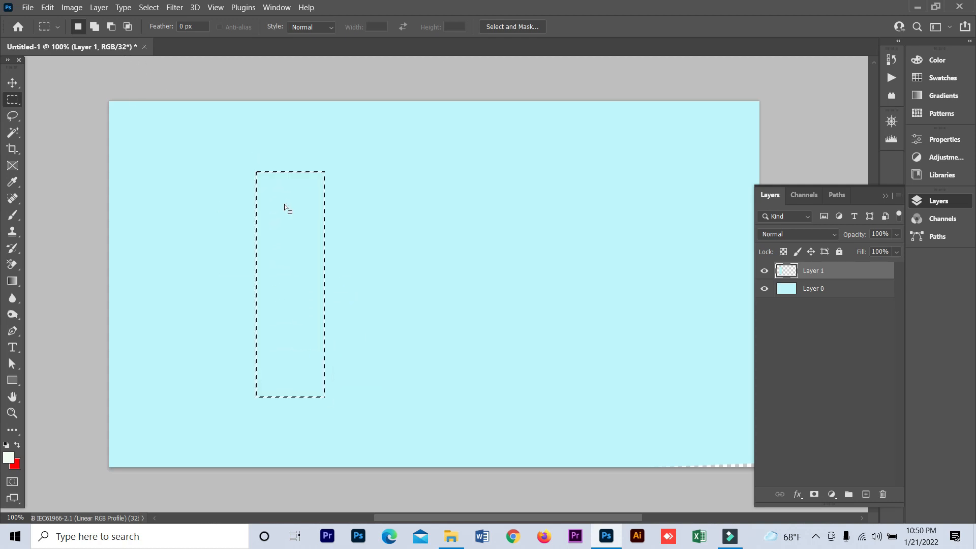
pyautogui.click(94, 26)
pyautogui.moveTo(299, 222); pyautogui.dragTo(362, 384)
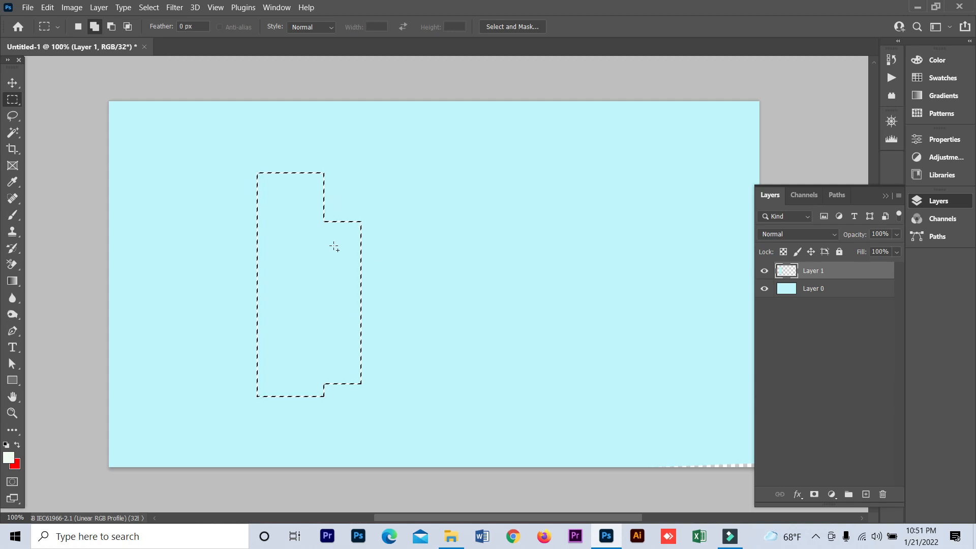
# Subtract several rectangles from the selection, cutting away its upper-right part and notching its sides and lower half
pyautogui.click(113, 26)
pyautogui.moveTo(370, 163); pyautogui.dragTo(301, 278)
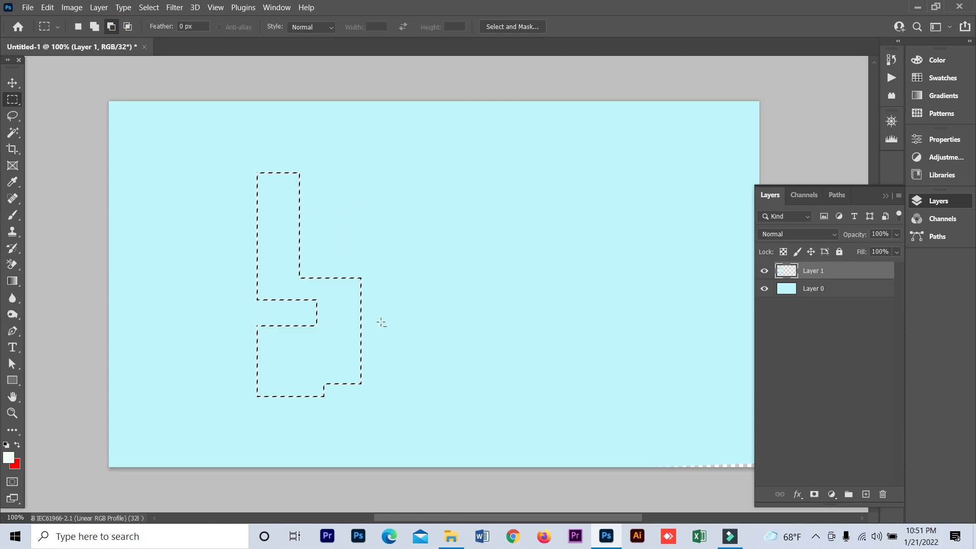
pyautogui.moveTo(354, 343); pyautogui.dragTo(385, 371)
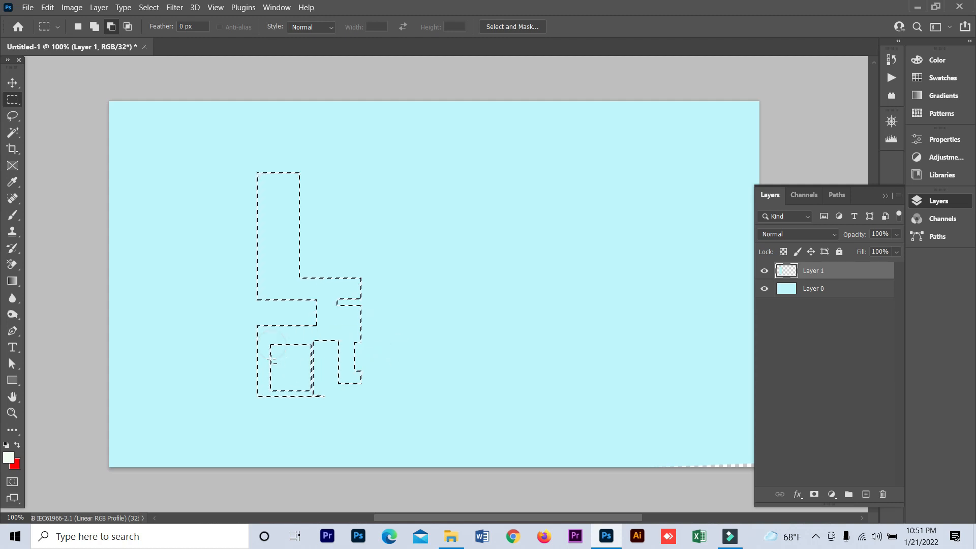
# Intersect the selection with further rectangles until only an L-shaped area is left, and clear the selection
pyautogui.click(127, 25)
pyautogui.moveTo(472, 261); pyautogui.dragTo(213, 305)
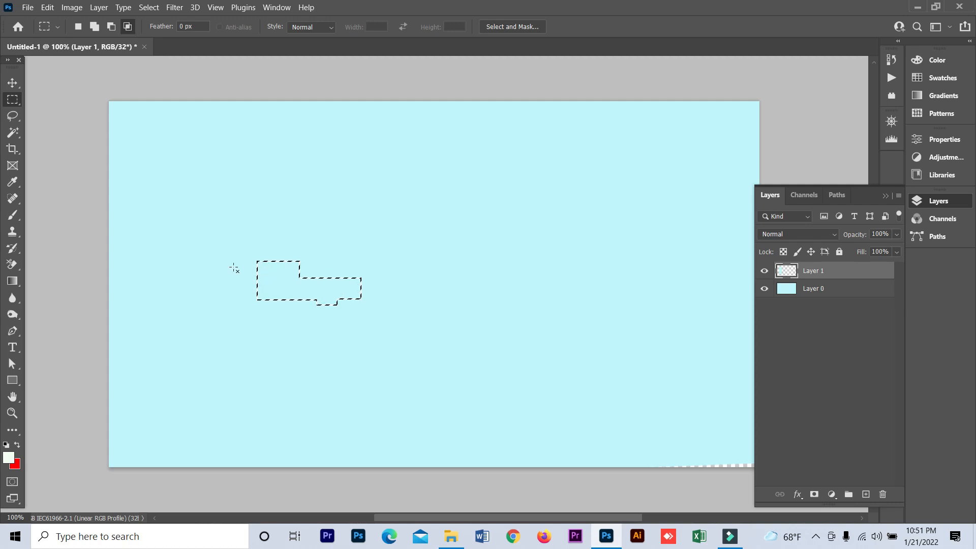
pyautogui.hotkey('ctrl', 'z')
pyautogui.moveTo(239, 153); pyautogui.dragTo(272, 204)
pyautogui.moveTo(213, 205); pyautogui.dragTo(443, 304)
pyautogui.moveTo(360, 373); pyautogui.dragTo(221, 153)
pyautogui.moveTo(250, 187); pyautogui.dragTo(359, 302)
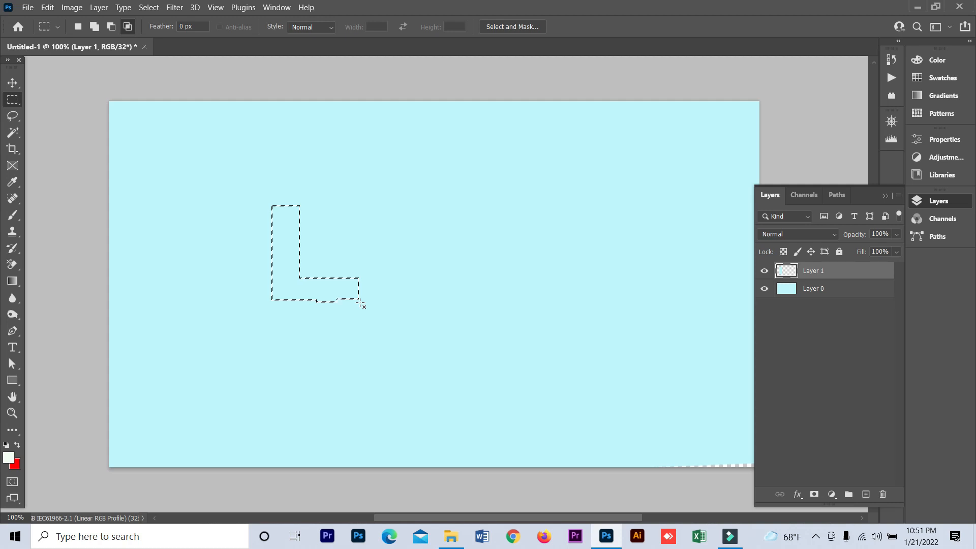
pyautogui.click(319, 268)
# Draw a new 0 px feather rectangular selection left of the canvas centre and delete that area from Layer 0
pyautogui.click(79, 26)
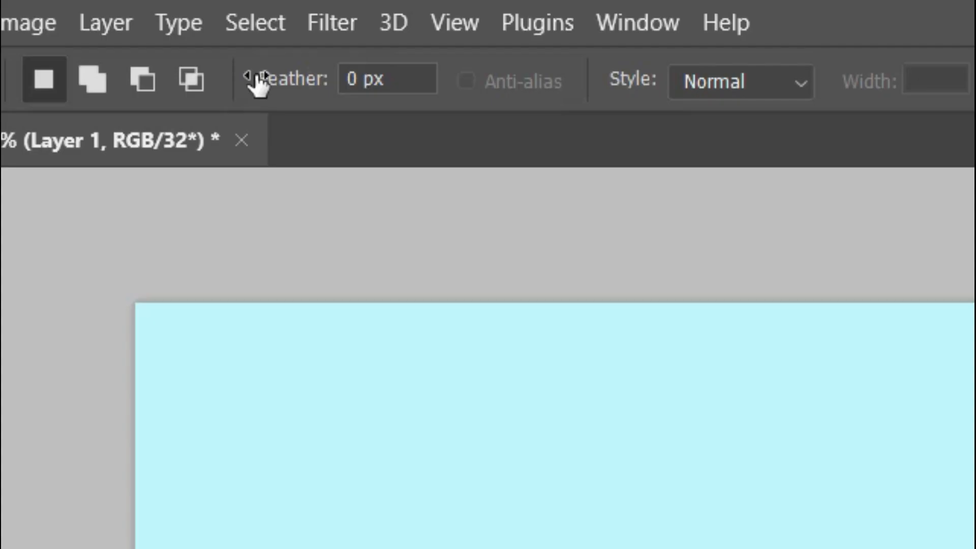
pyautogui.doubleClick(350, 76)
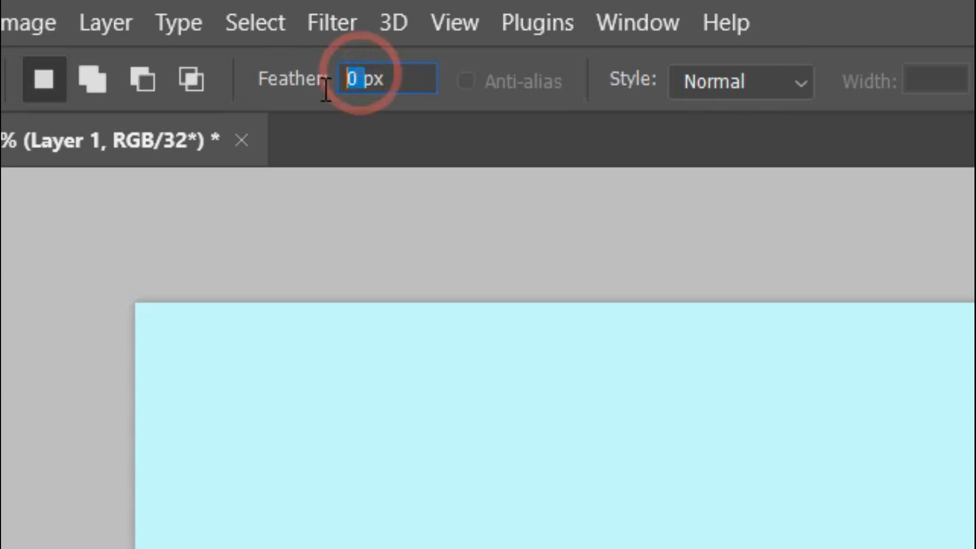
pyautogui.click(701, 535)
pyautogui.moveTo(570, 441); pyautogui.dragTo(962, 548)
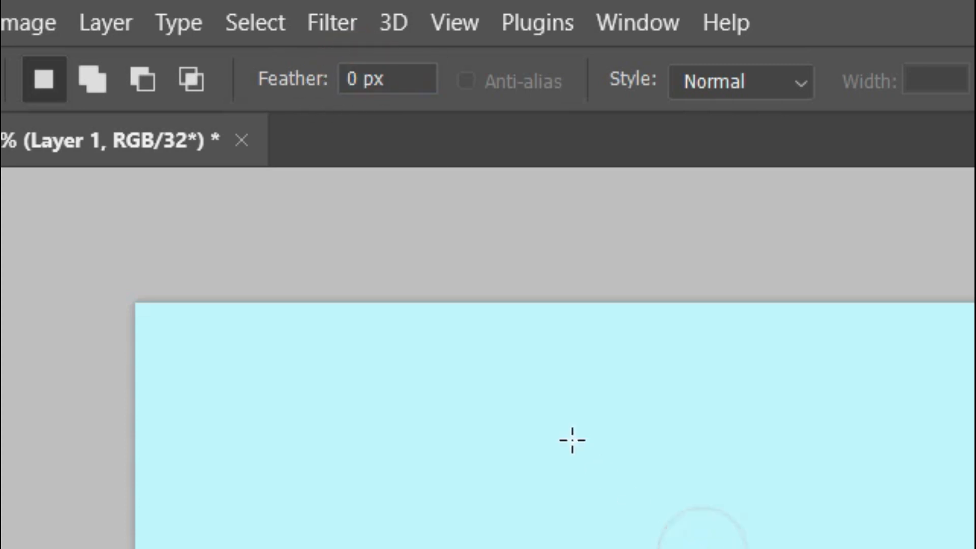
pyautogui.moveTo(385, 400); pyautogui.dragTo(391, 410)
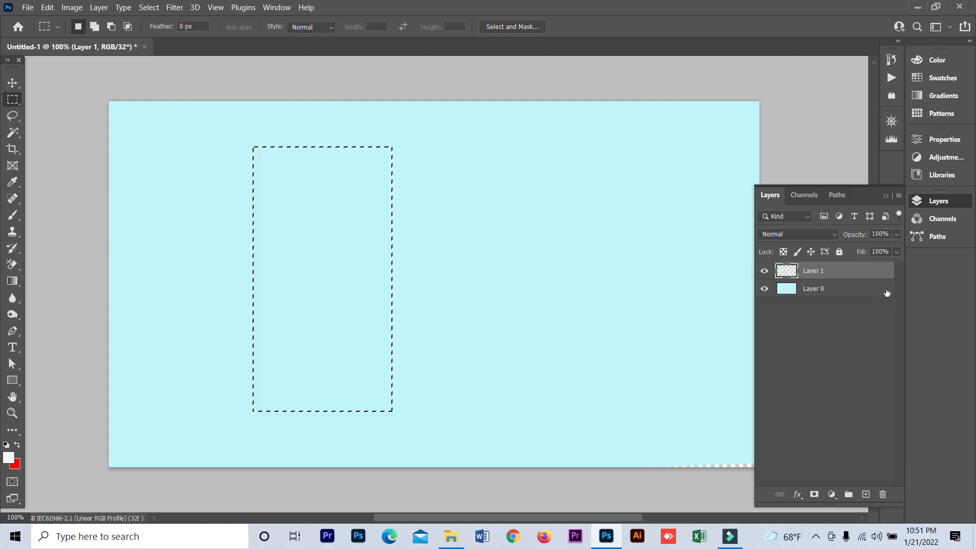
pyautogui.click(795, 289)
pyautogui.press('Delete')
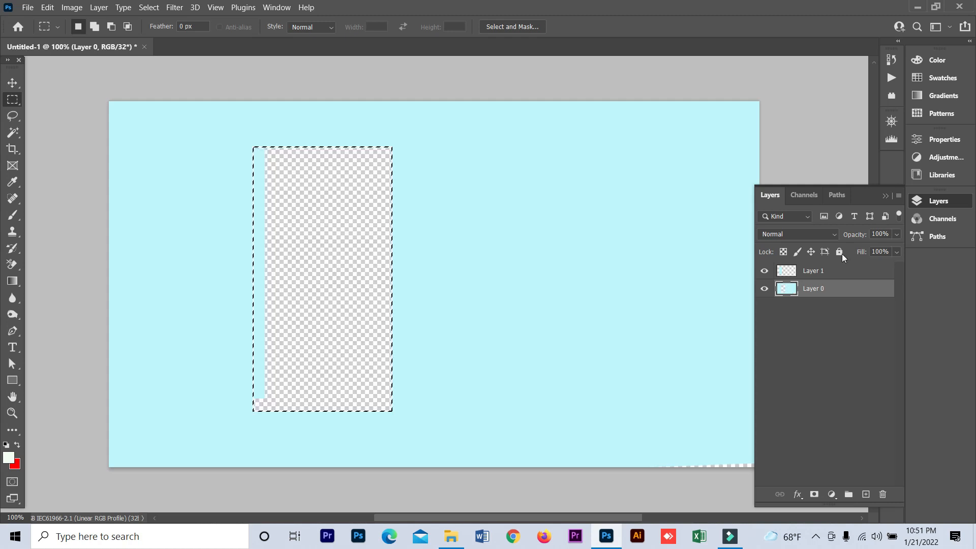
pyautogui.hotkey('ctrl', 'd')
# Create a new 1280 x 720 px document at 300 ppi in 32-bit RGB with the custom light-cyan background
pyautogui.click(28, 8)
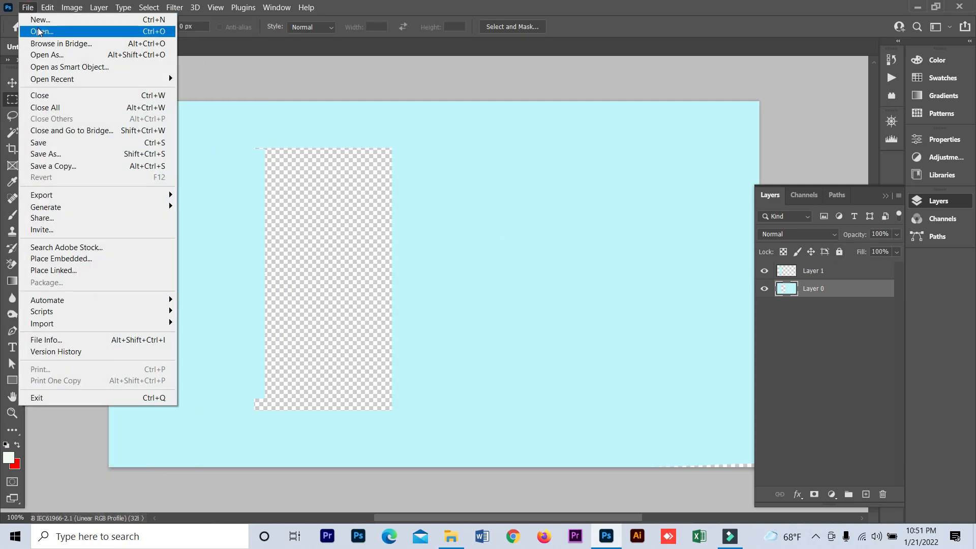
pyautogui.click(41, 19)
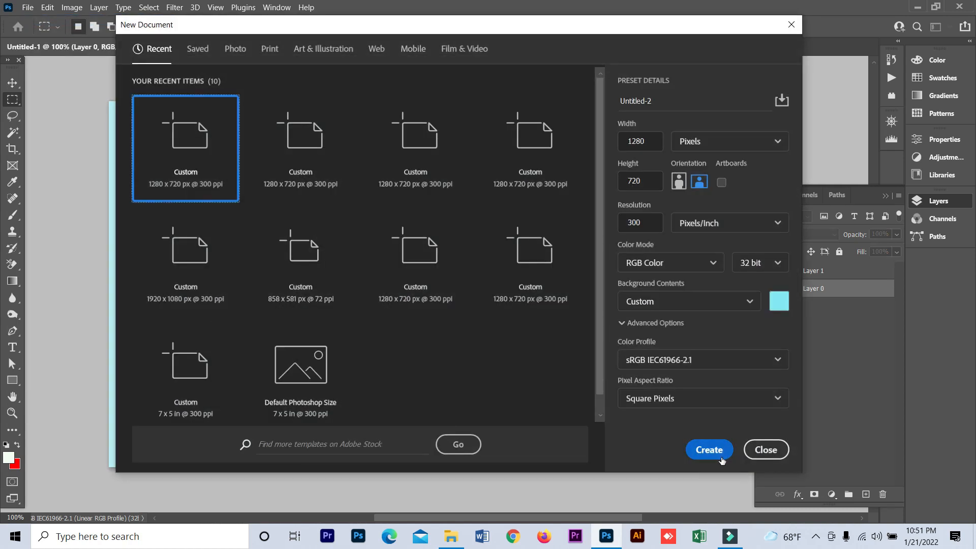
pyautogui.click(717, 450)
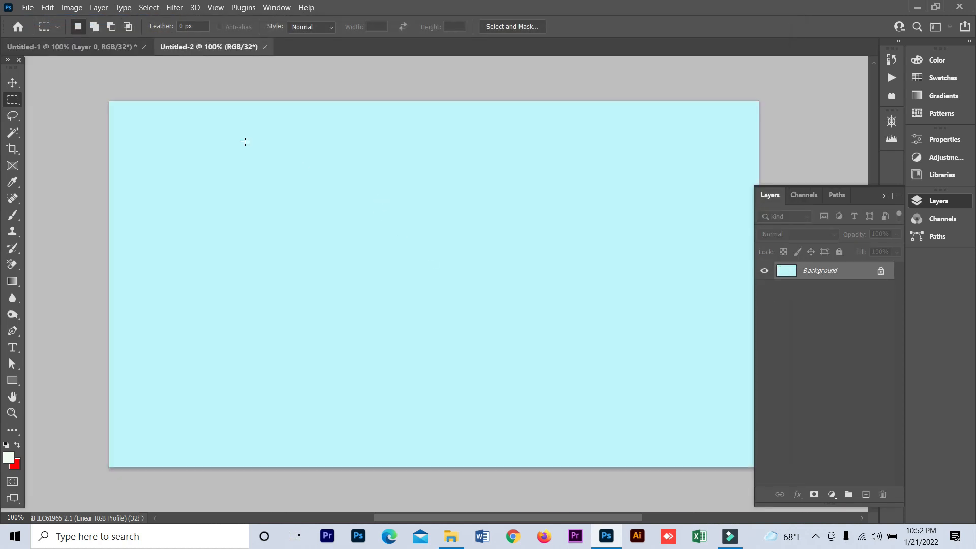
# Select a tall rectangle in the canvas's left part, fill it with the red background color at 100% opacity, and deselect
pyautogui.moveTo(217, 134); pyautogui.dragTo(306, 407)
pyautogui.click(13, 105)
pyautogui.click(52, 99)
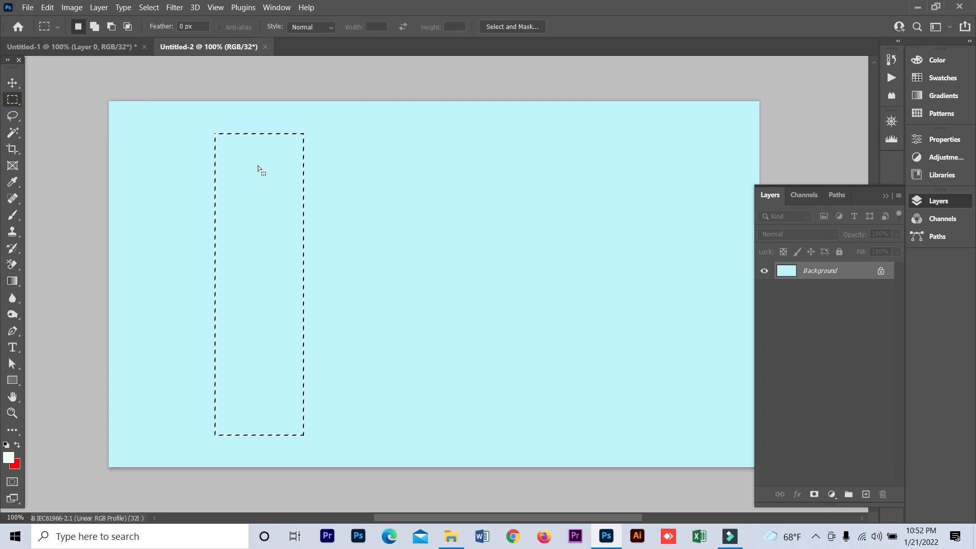
pyautogui.press('i')
pyautogui.hotkey('shift', 'F5')
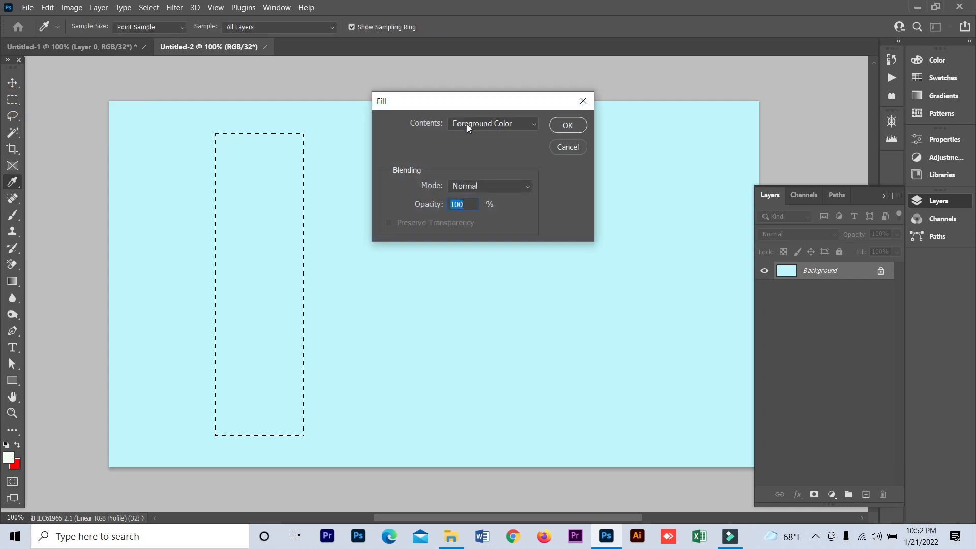
pyautogui.click(10, 460)
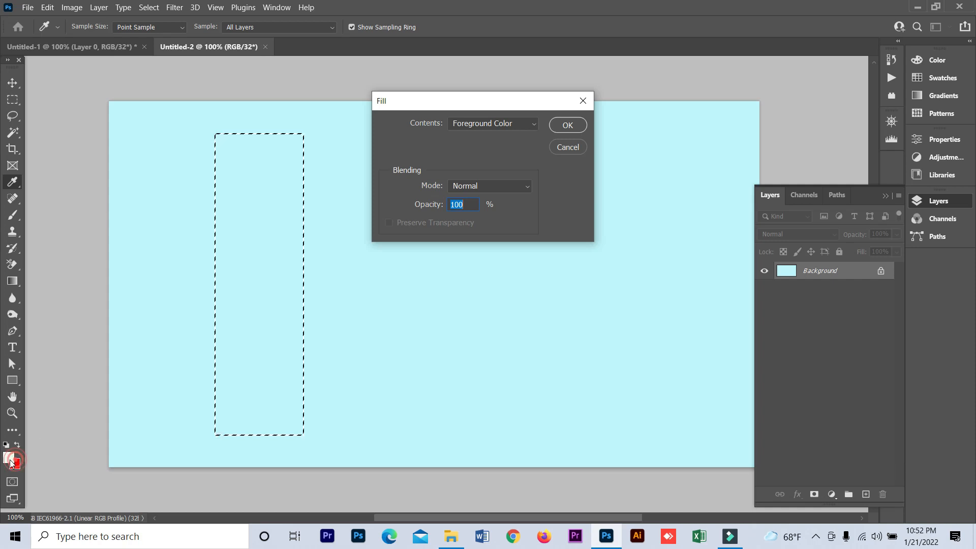
pyautogui.click(514, 129)
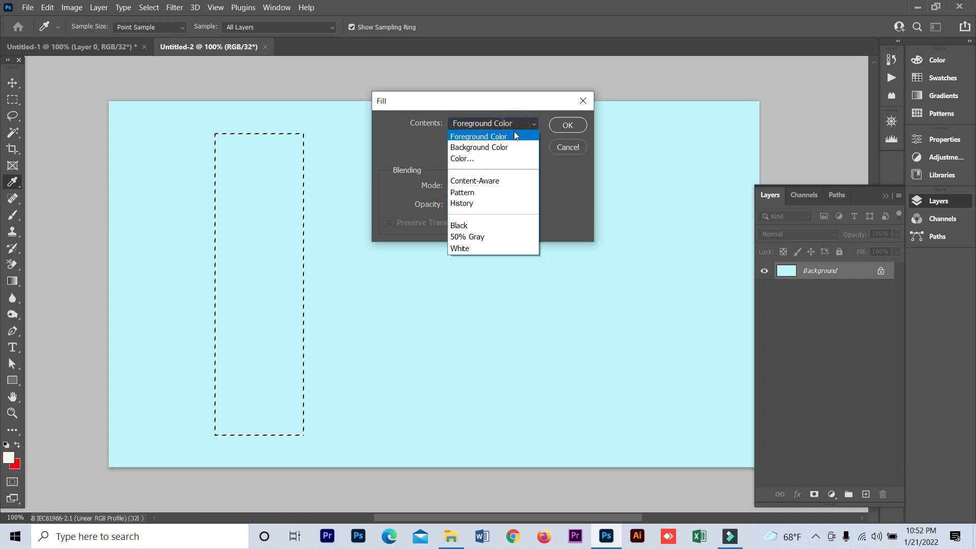
pyautogui.click(479, 147)
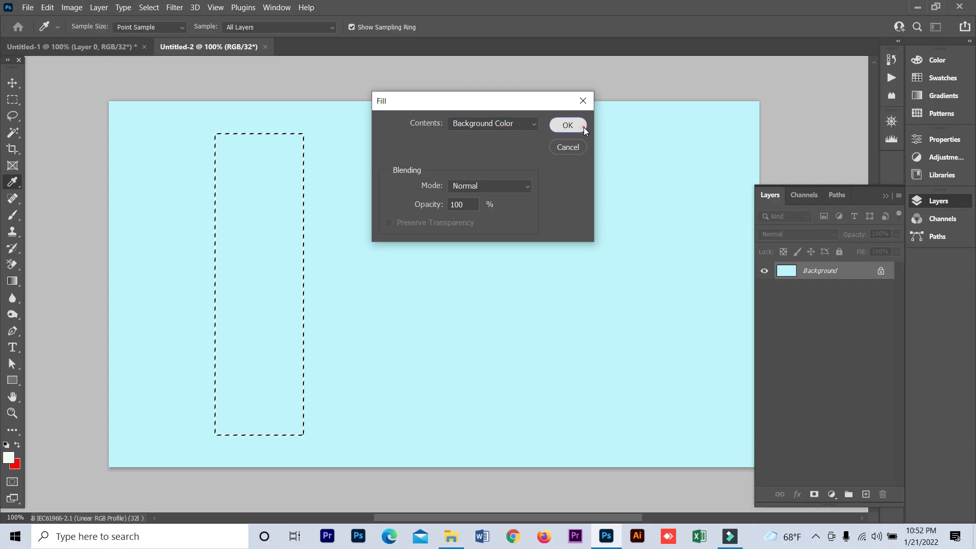
pyautogui.click(568, 126)
pyautogui.click(399, 179)
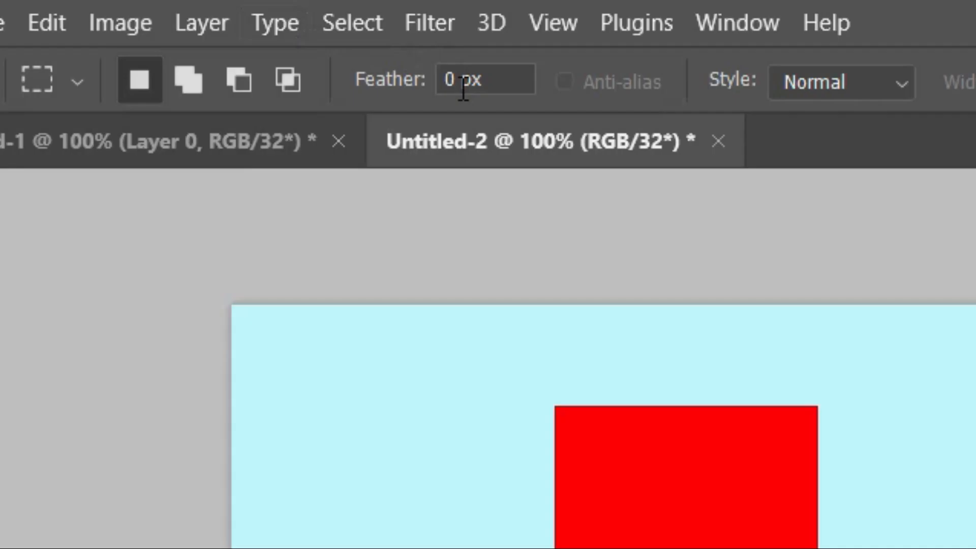
# Select a second tall rectangle beside the red one with a 10 px feather, fill it with the background color, and deselect
pyautogui.click(185, 26)
pyautogui.write('10')
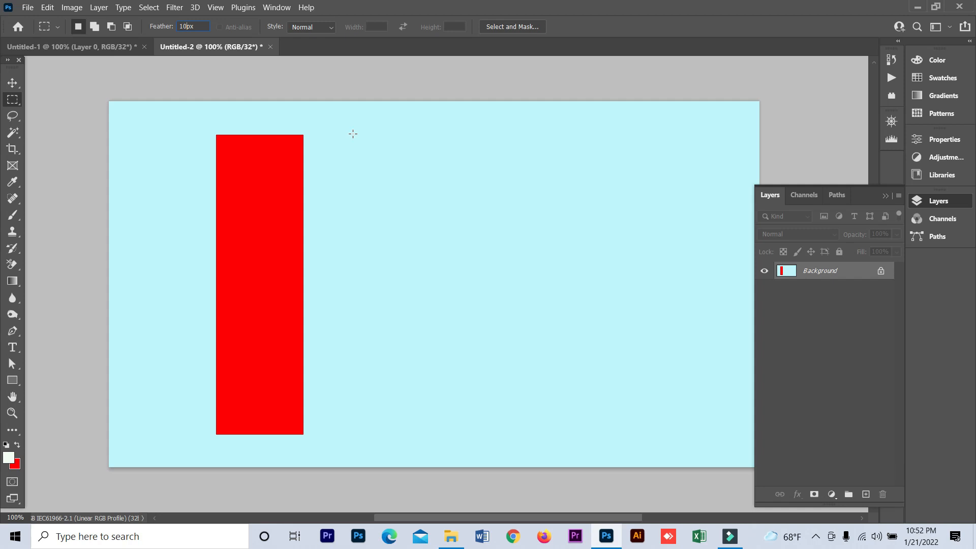
pyautogui.moveTo(947, 408); pyautogui.dragTo(975, 548)
pyautogui.moveTo(412, 408); pyautogui.dragTo(423, 427)
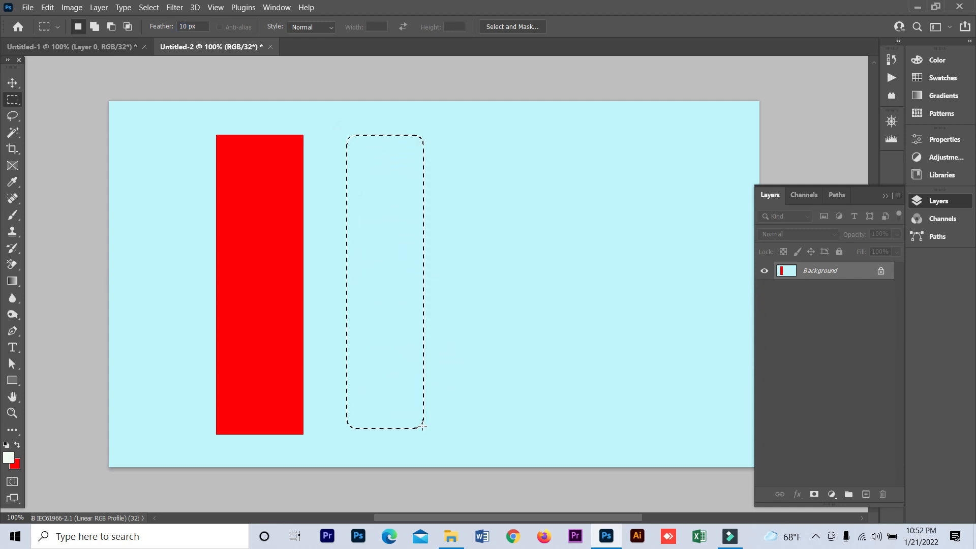
pyautogui.hotkey('shift', 'F5')
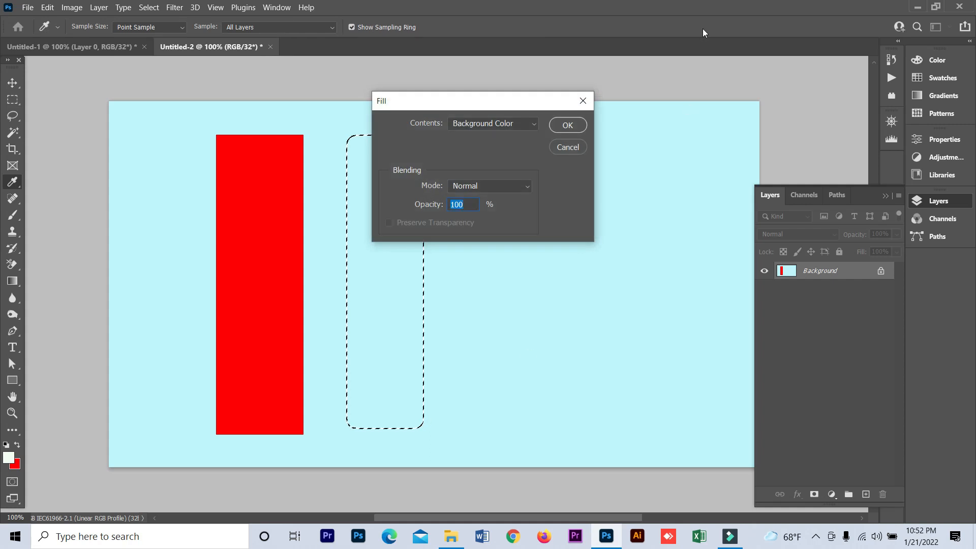
pyautogui.click(568, 127)
pyautogui.hotkey('ctrl', 'd')
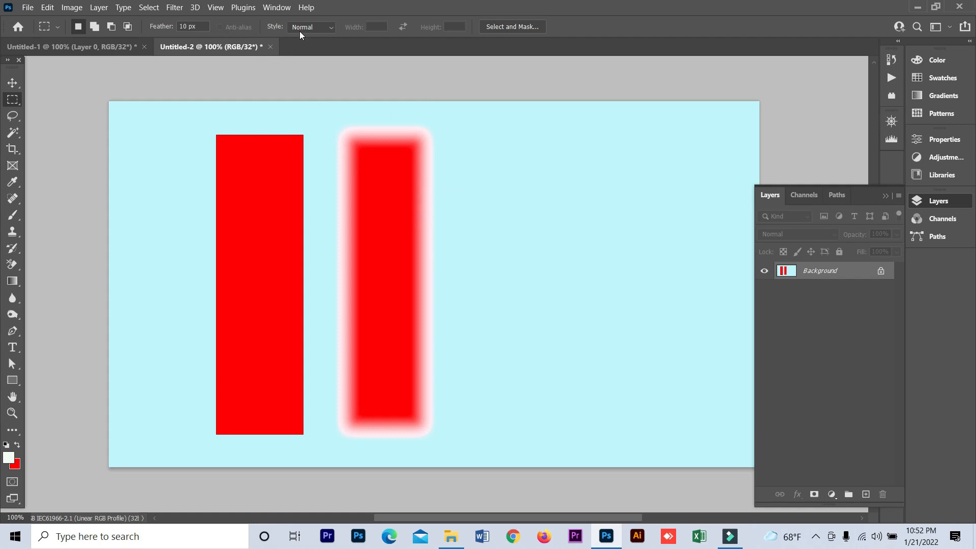
# Set the marquee style to Fixed Ratio with width 12 and height 10, and draw a selection beside the feathered red bar
pyautogui.click(329, 27)
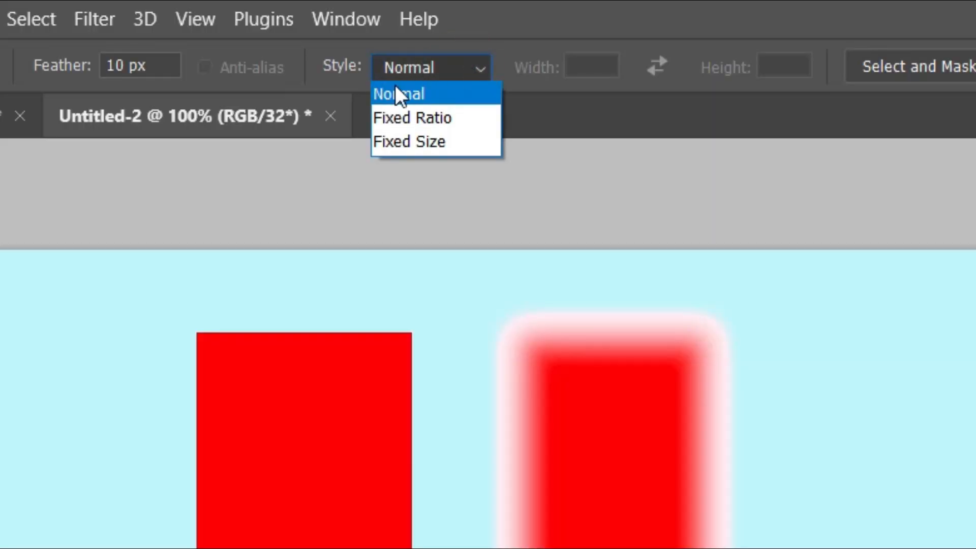
pyautogui.click(424, 117)
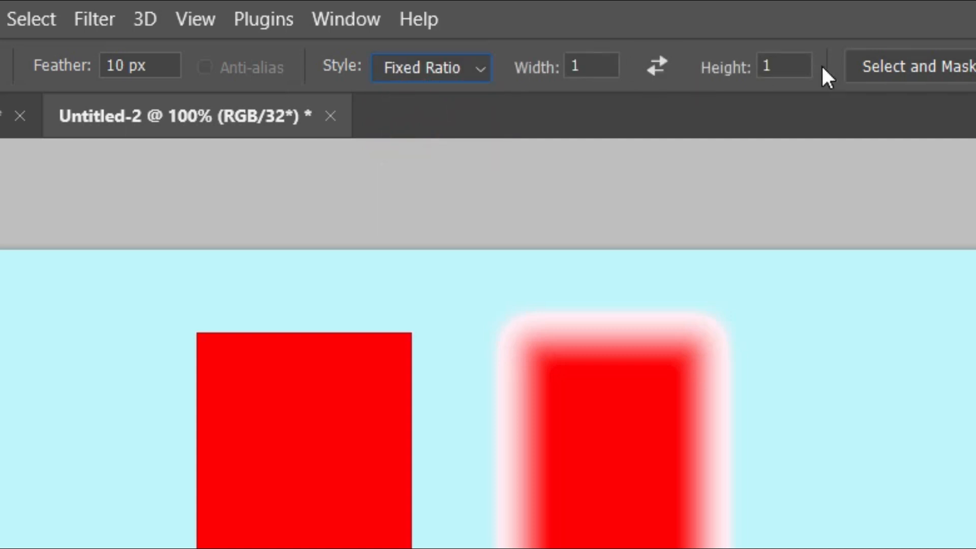
pyautogui.doubleClick(598, 66)
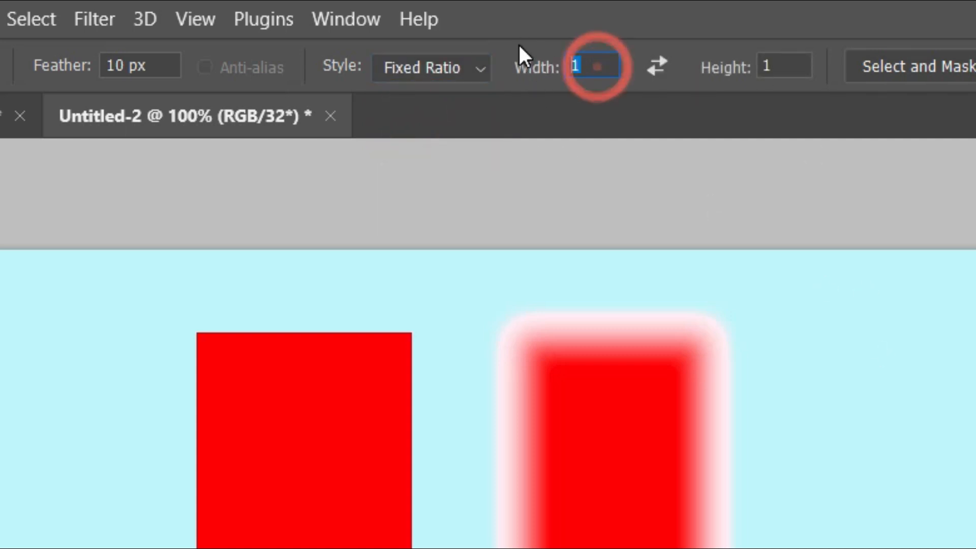
pyautogui.write('12')
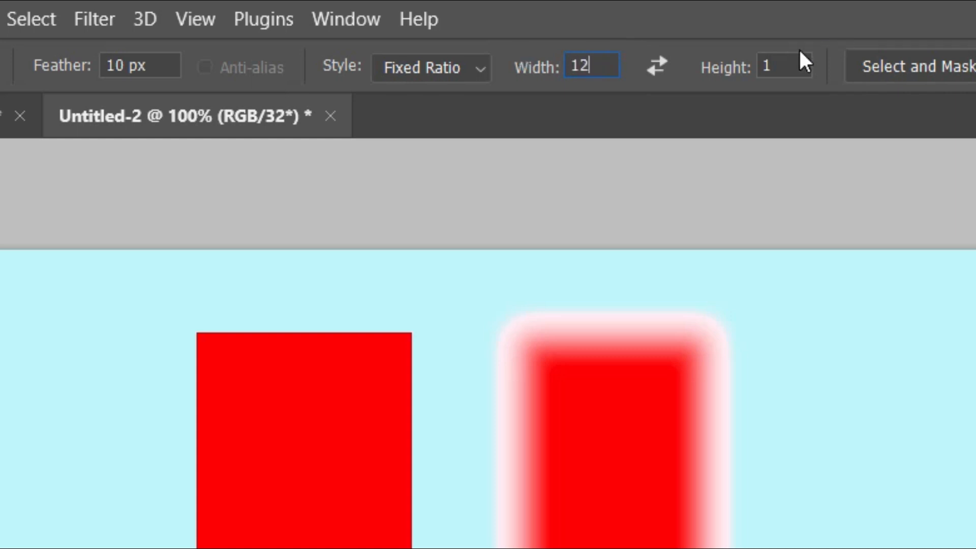
pyautogui.doubleClick(788, 66)
pyautogui.write('10')
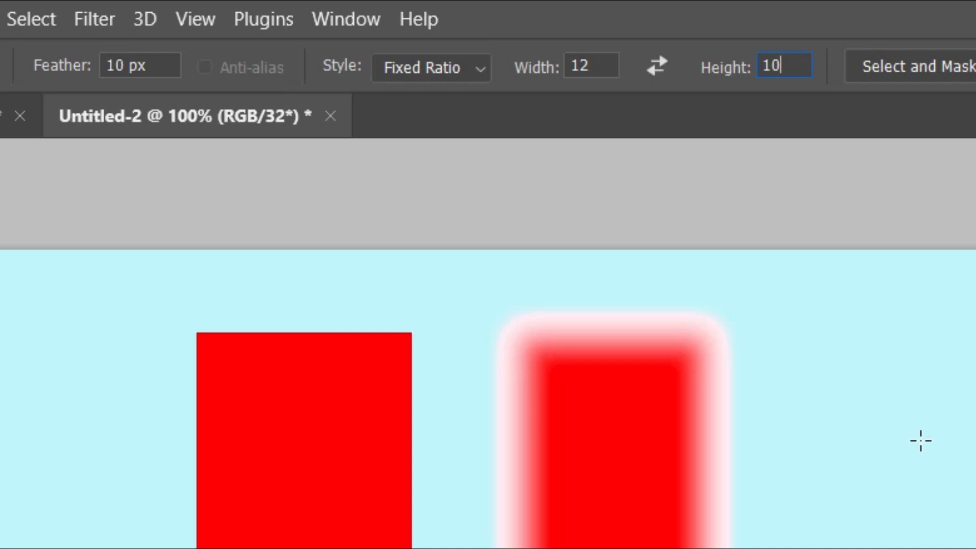
pyautogui.moveTo(503, 171); pyautogui.dragTo(663, 414)
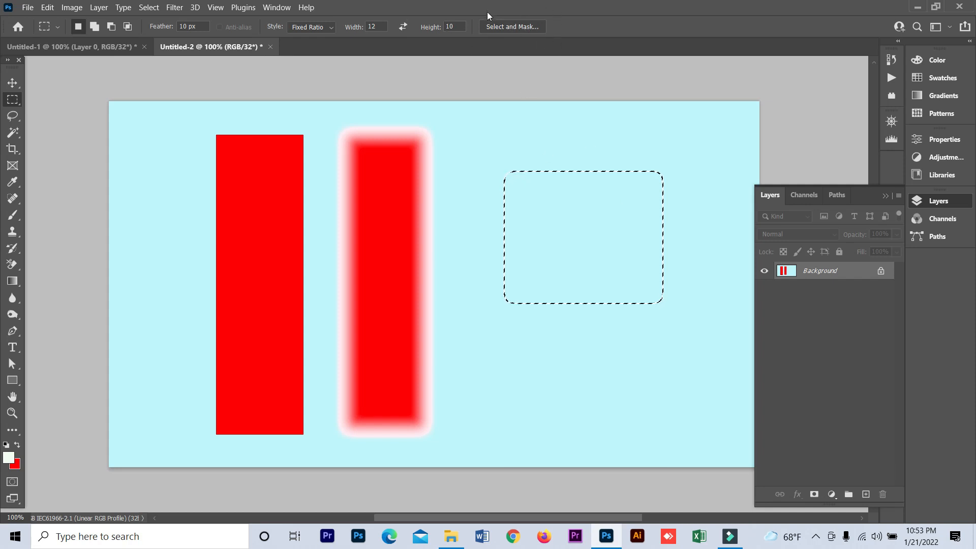
# Open the fixed-ratio selection in Select and Mask, accept the default settings, and deselect
pyautogui.click(523, 27)
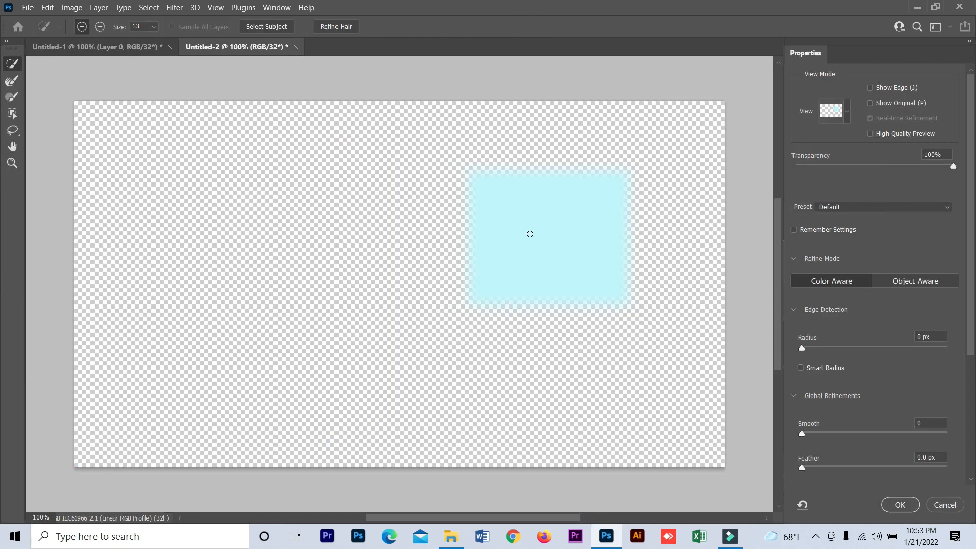
pyautogui.click(900, 505)
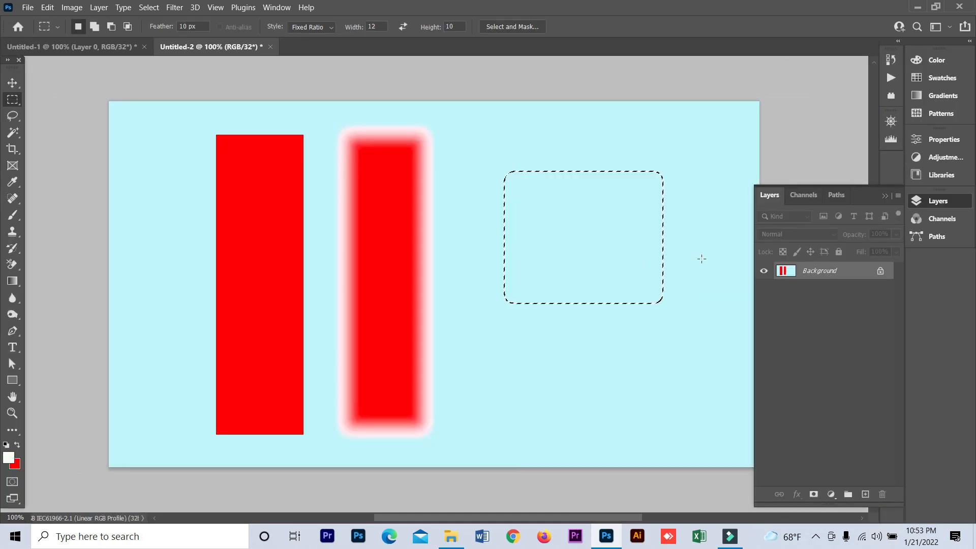
pyautogui.click(577, 215)
# Compare the options of the Elliptical Marquee Tool with those of the Rectangular Marquee Tool
pyautogui.click(17, 99)
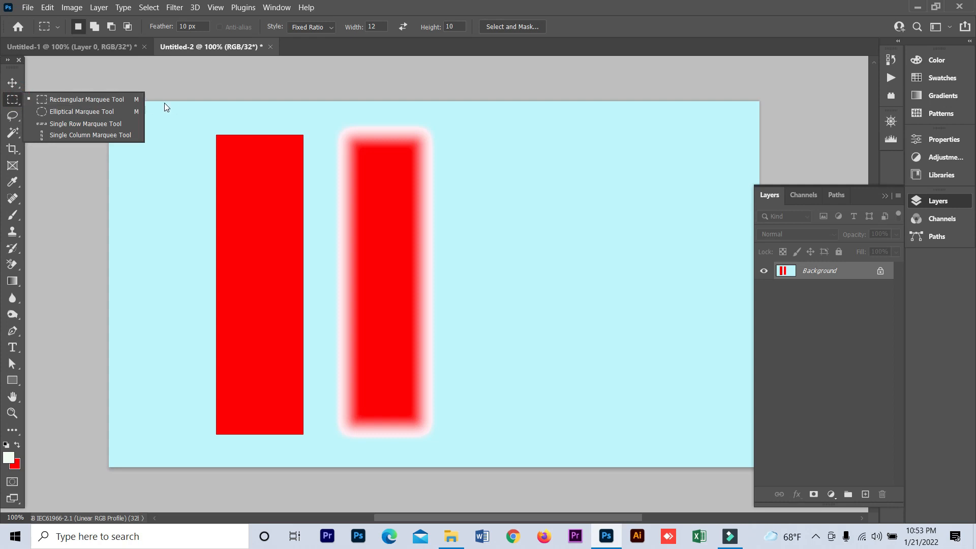
pyautogui.click(114, 102)
pyautogui.click(9, 103)
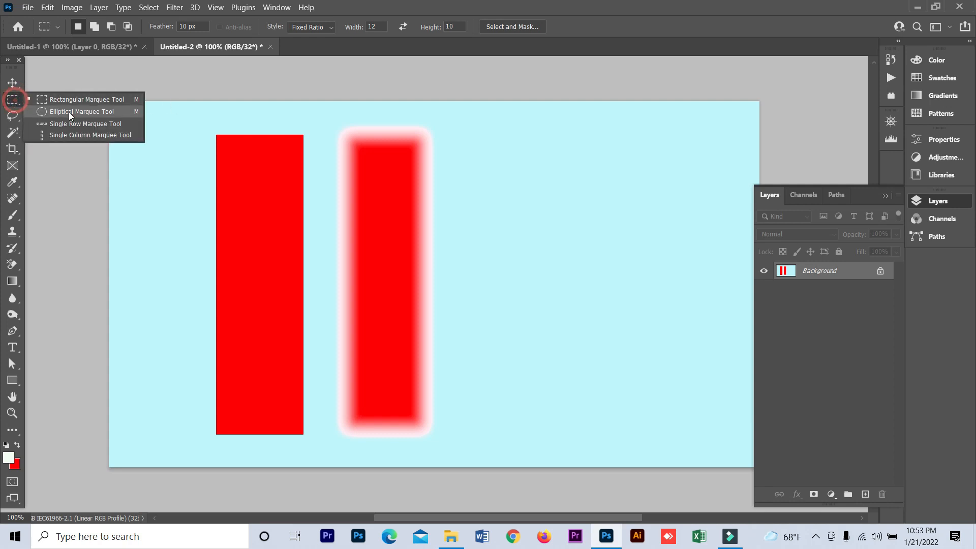
pyautogui.click(75, 115)
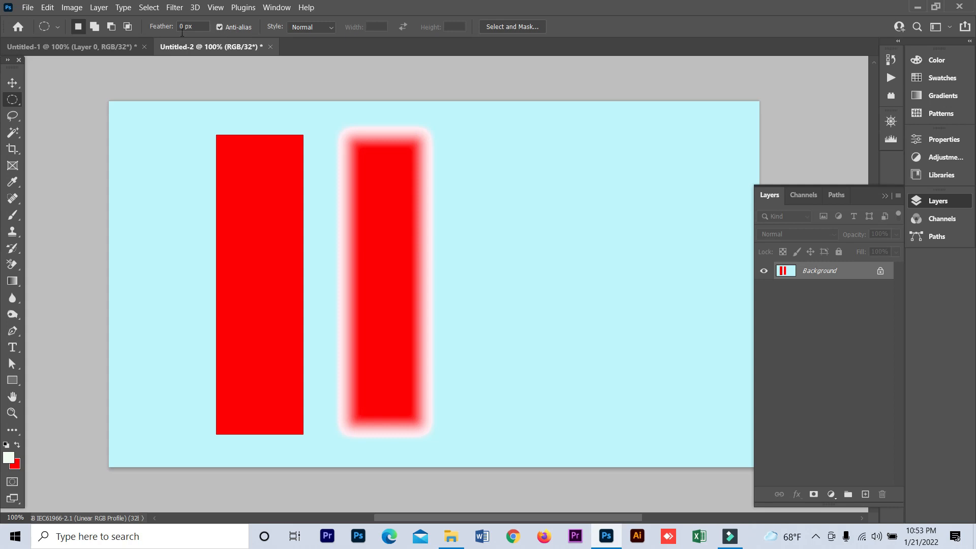
pyautogui.click(13, 102)
pyautogui.click(49, 102)
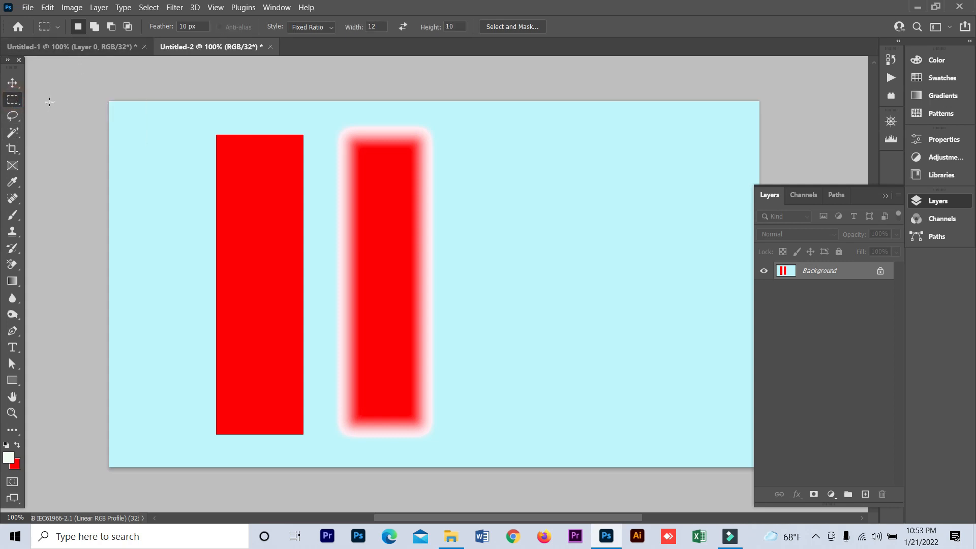
# Draw a nearly circular selection with the Elliptical Marquee Tool in the empty area beside the feathered red bar
pyautogui.click(7, 101)
pyautogui.click(48, 114)
pyautogui.moveTo(467, 143); pyautogui.dragTo(669, 341)
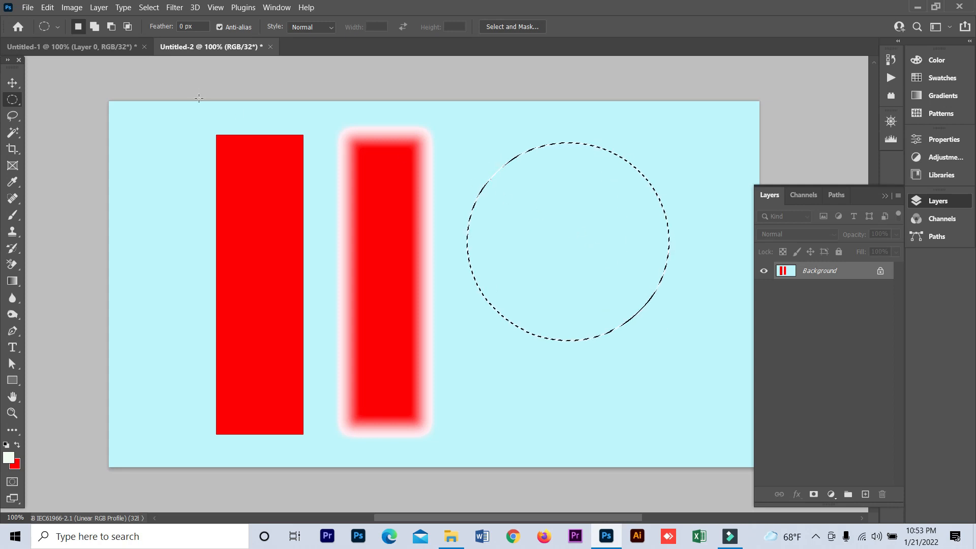
# Add several overlapping ellipses around the circle's edge to build one cloud-shaped selection
pyautogui.click(96, 28)
pyautogui.moveTo(434, 163); pyautogui.dragTo(547, 291)
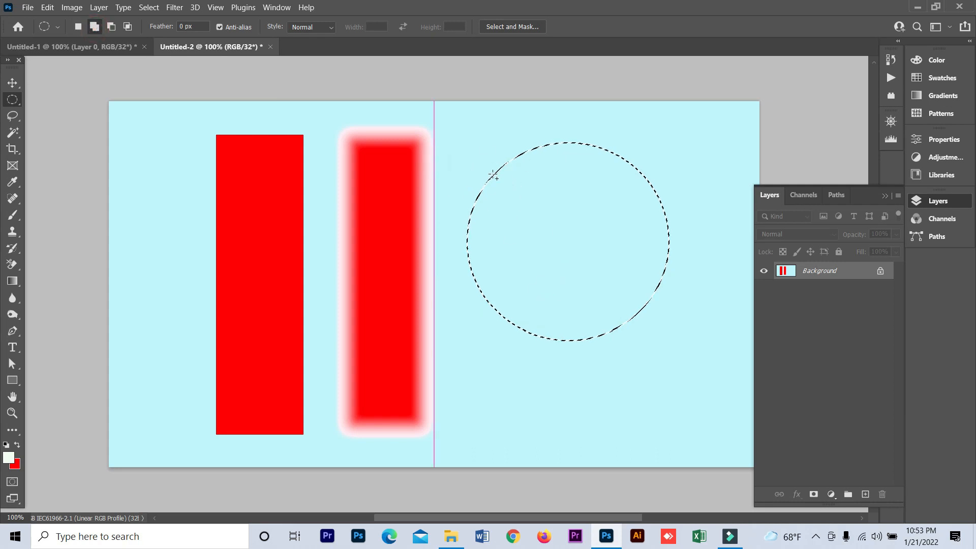
pyautogui.moveTo(519, 122); pyautogui.dragTo(579, 153)
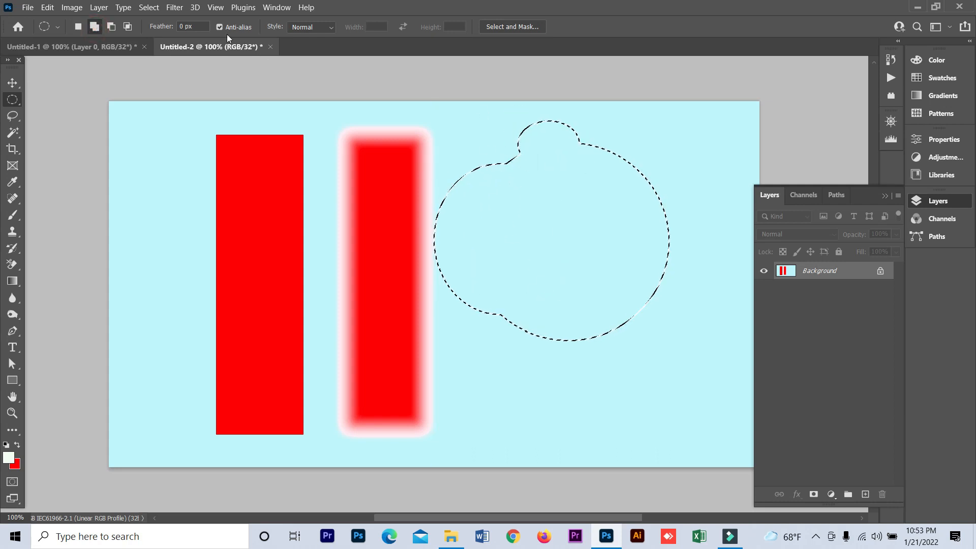
pyautogui.click(94, 27)
pyautogui.click(667, 147)
pyautogui.moveTo(667, 146); pyautogui.dragTo(705, 322)
pyautogui.moveTo(654, 366); pyautogui.dragTo(518, 292)
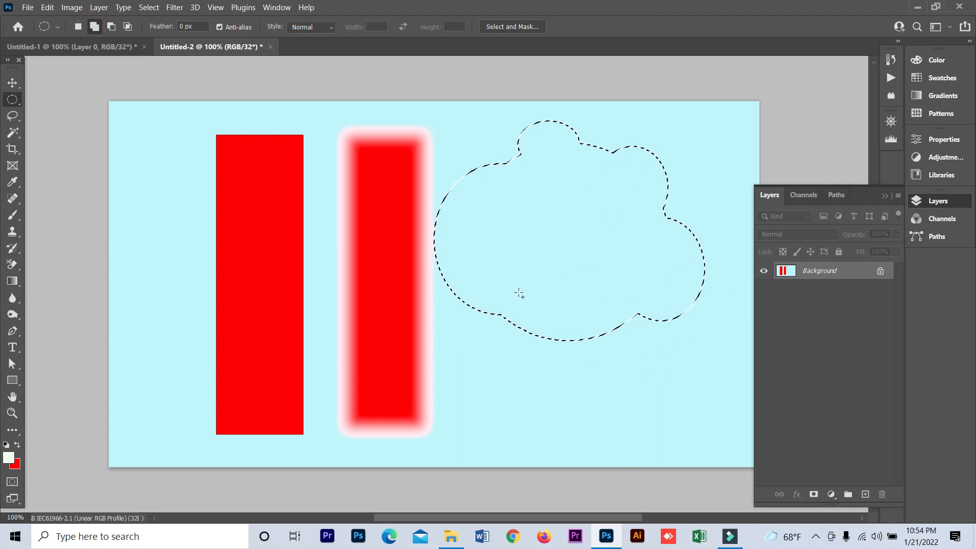
# Subtract ellipses from the cloud selection's left side and intersect the remainder with a large ellipse that trims its lower part
pyautogui.click(111, 27)
pyautogui.moveTo(382, 171); pyautogui.dragTo(552, 324)
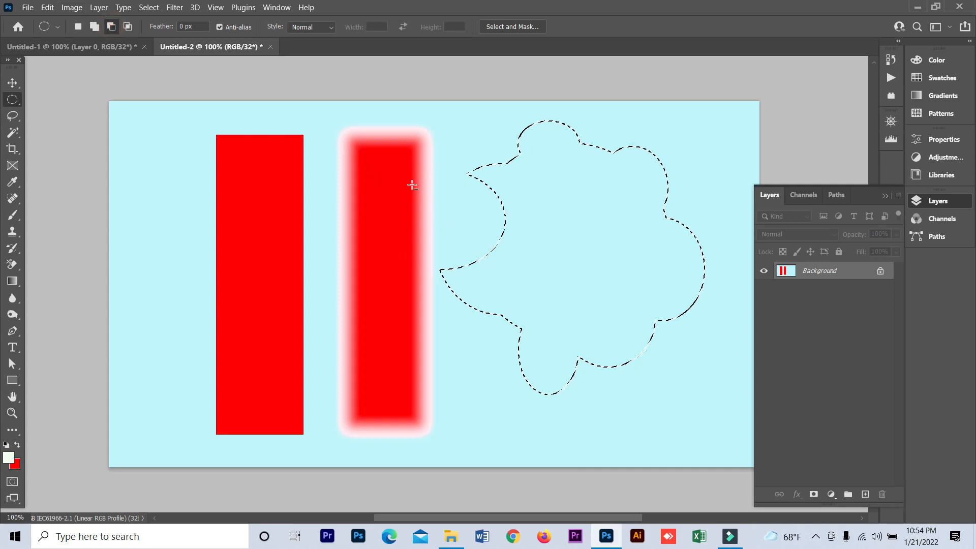
pyautogui.click(127, 27)
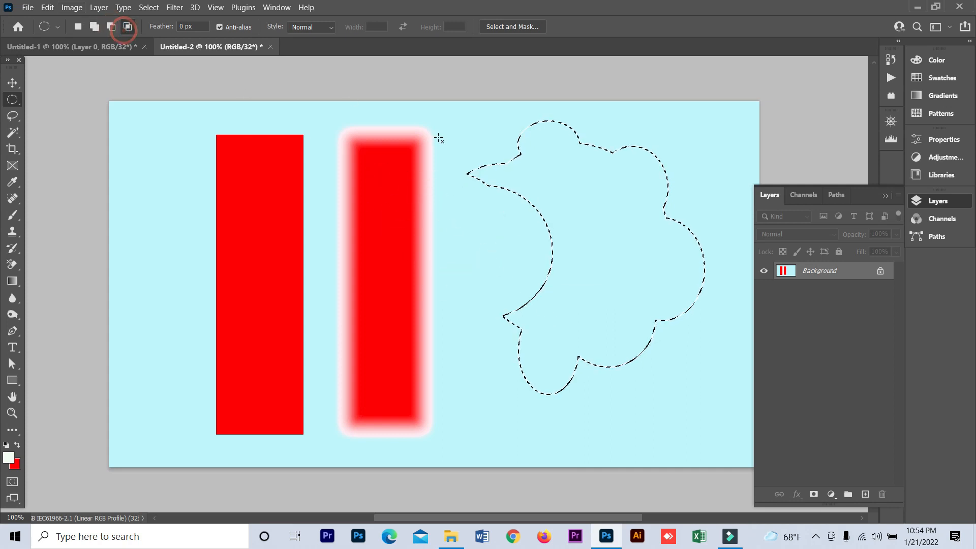
pyautogui.moveTo(394, 113); pyautogui.dragTo(734, 338)
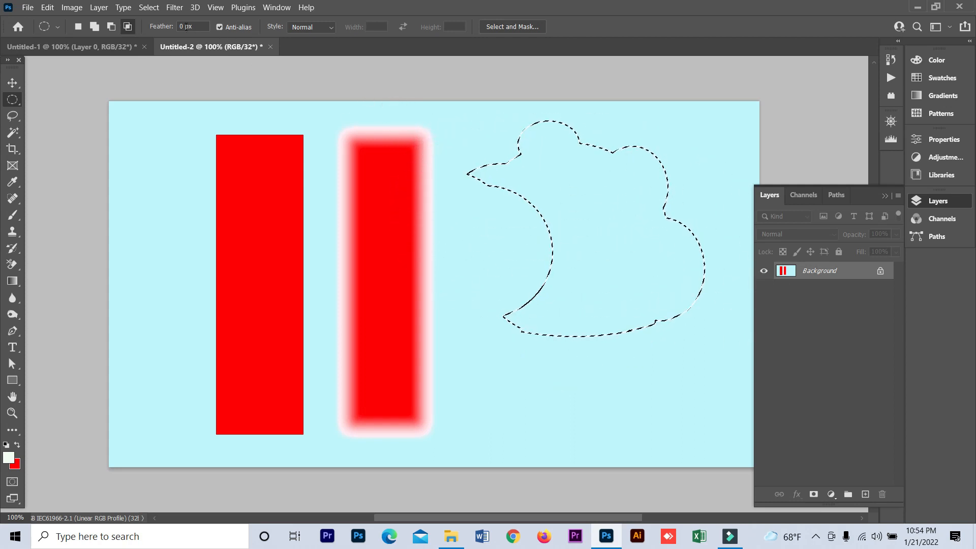
# Turn off anti-aliasing, drop the cloud selection, and draw trial ellipses in the canvas's right half before deselecting
pyautogui.click(219, 27)
pyautogui.click(422, 186)
pyautogui.moveTo(437, 139); pyautogui.dragTo(550, 354)
pyautogui.moveTo(562, 175); pyautogui.dragTo(774, 313)
pyautogui.click(498, 210)
# Try intersecting an ellipse over the feathered bar with a separate ellipse, and draw a new nearly circular selection over the bar
pyautogui.moveTo(322, 163); pyautogui.dragTo(532, 362)
pyautogui.moveTo(552, 153); pyautogui.dragTo(712, 402)
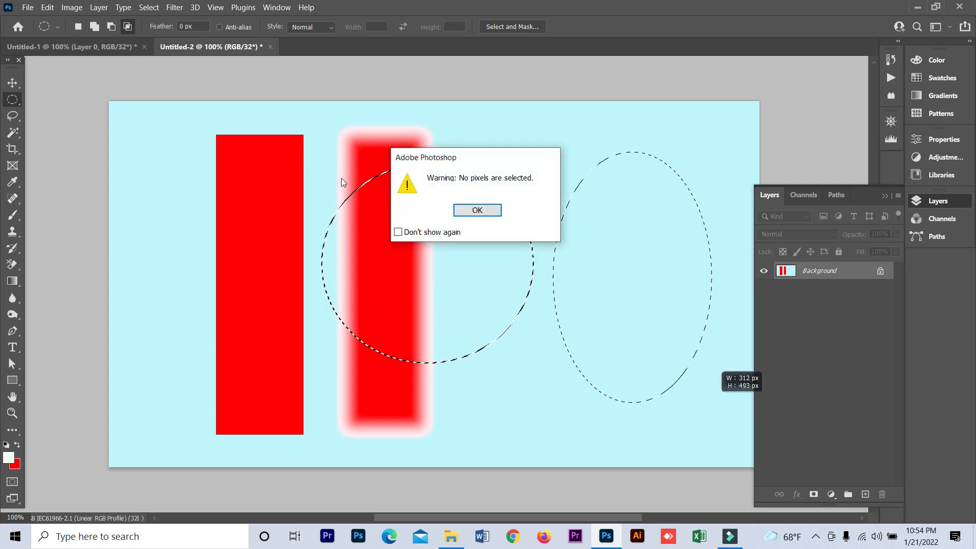
pyautogui.click(487, 211)
pyautogui.moveTo(329, 157); pyautogui.dragTo(507, 339)
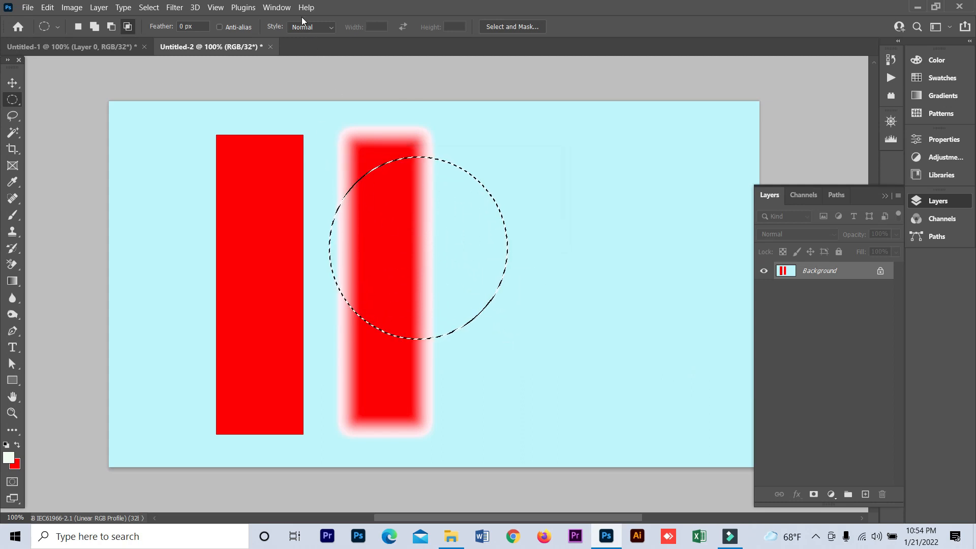
# Turn anti-aliasing back on, clear the circular selection, and draw another trial ellipse in the canvas's right half before deselecting
pyautogui.click(224, 27)
pyautogui.click(490, 151)
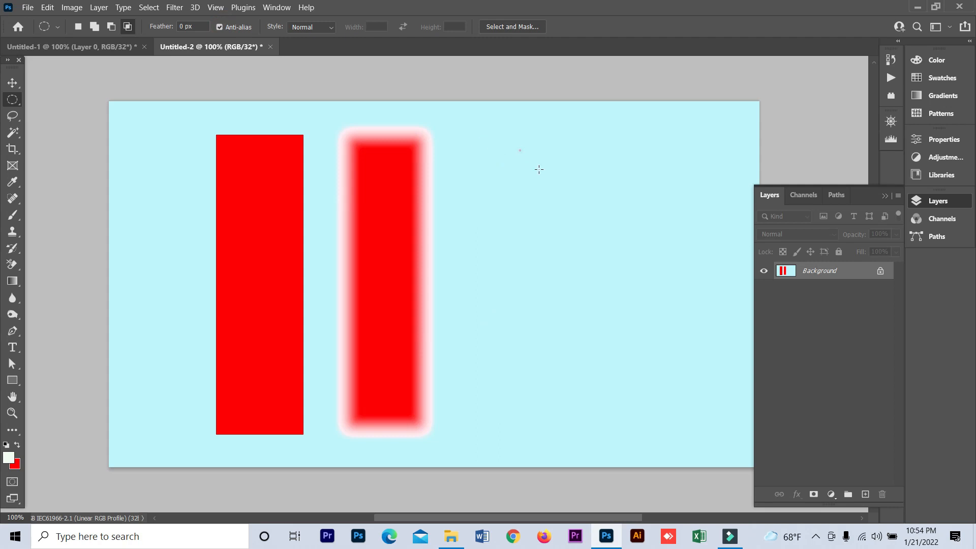
pyautogui.moveTo(666, 355); pyautogui.dragTo(519, 146)
pyautogui.click(458, 192)
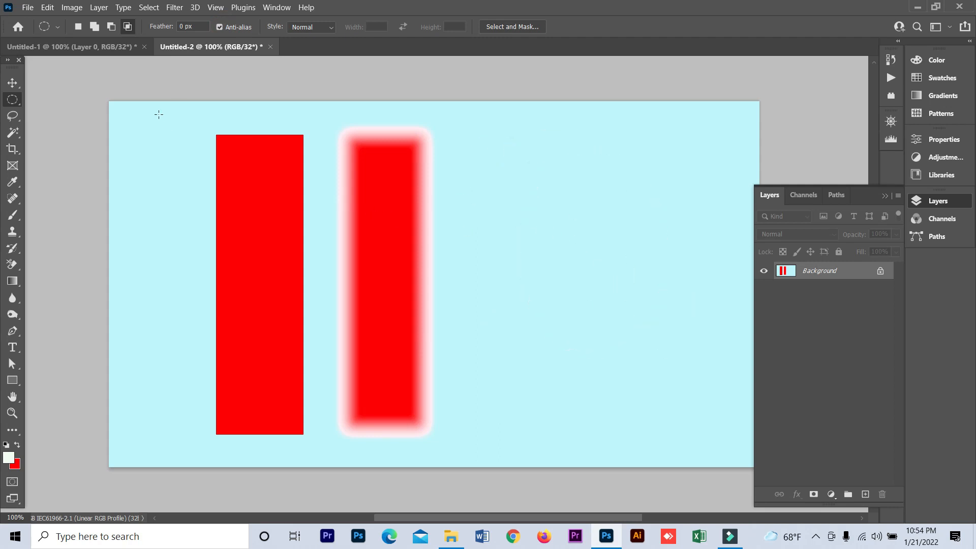